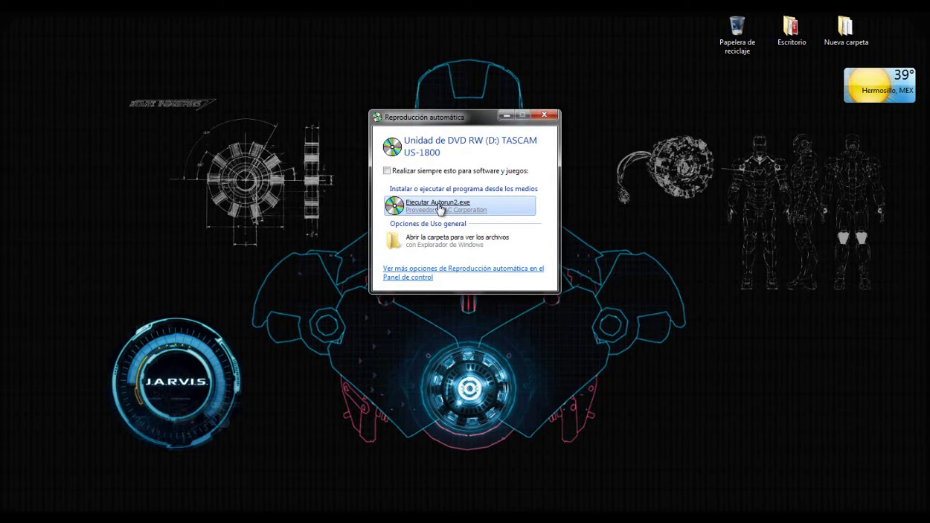
Step: Run Autorun2.exe from the TASCAM disc and start the US-1800 driver installation in English
{"action": "left_click", "coordinate": [440, 209]}
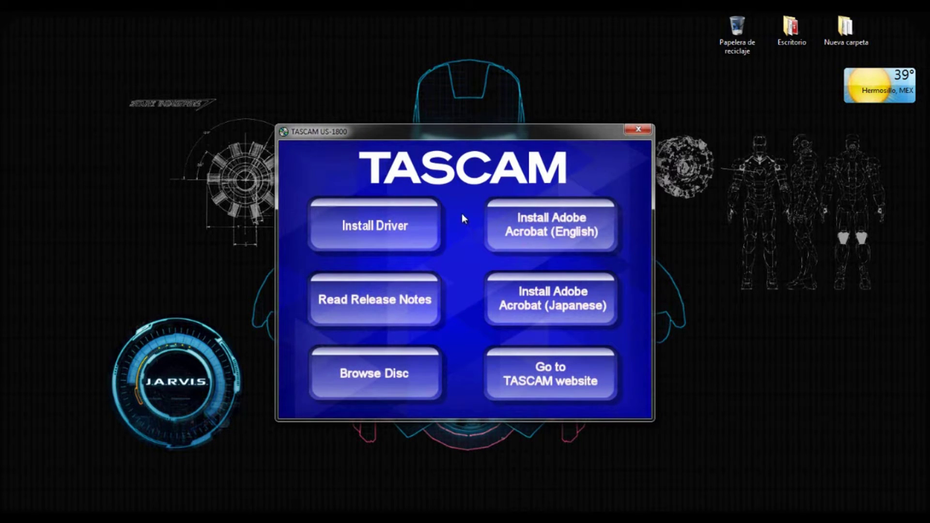
{"action": "left_click", "coordinate": [378, 228]}
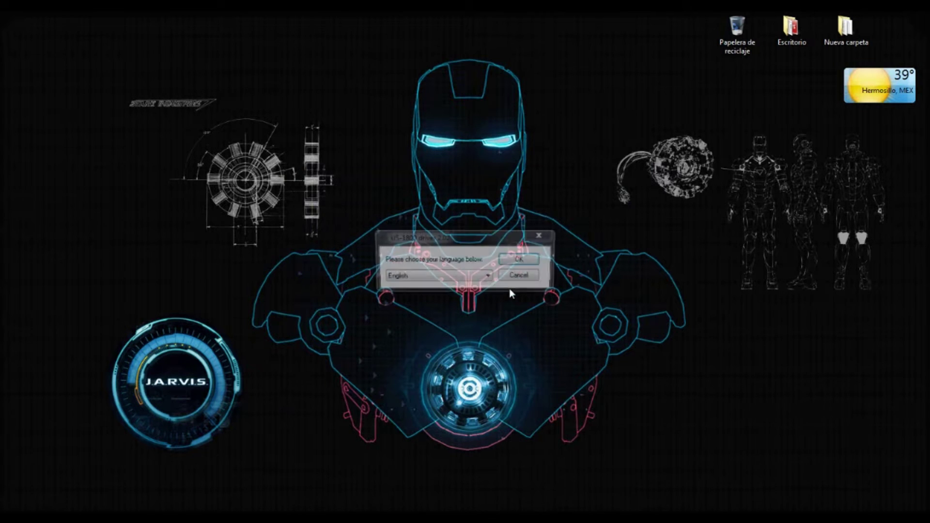
{"action": "left_click", "coordinate": [489, 277]}
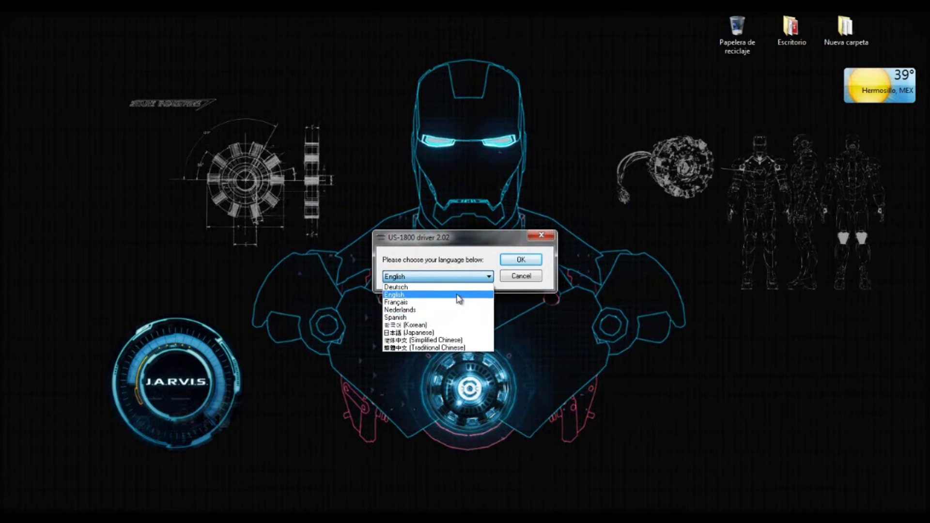
{"action": "left_click", "coordinate": [459, 296]}
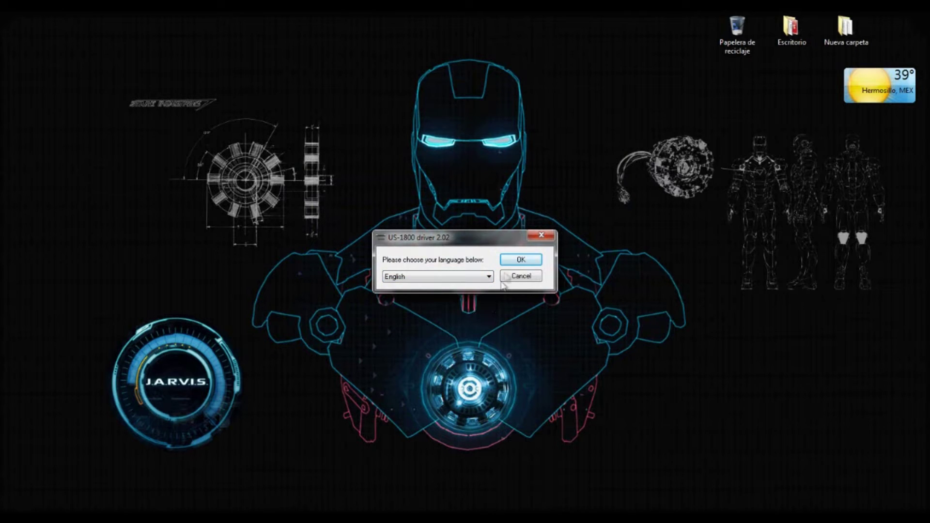
{"action": "left_click", "coordinate": [521, 261]}
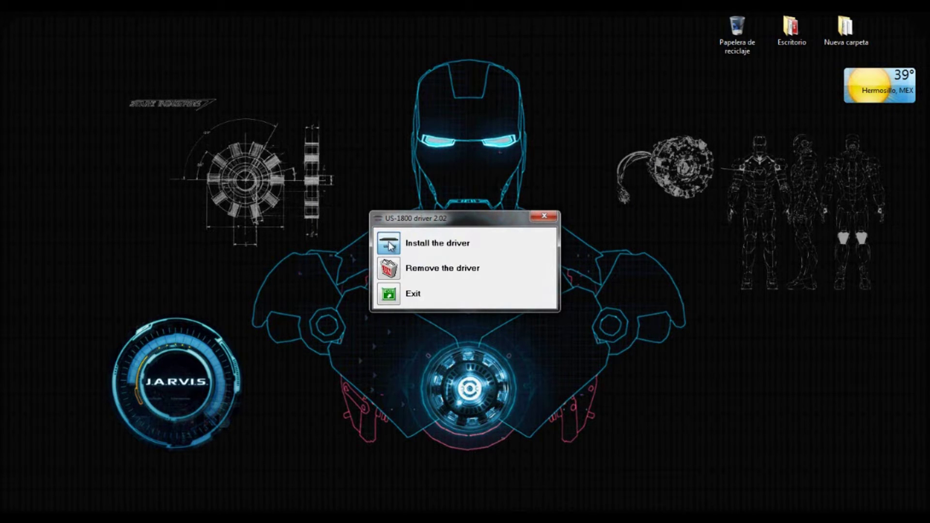
{"action": "left_click", "coordinate": [389, 243]}
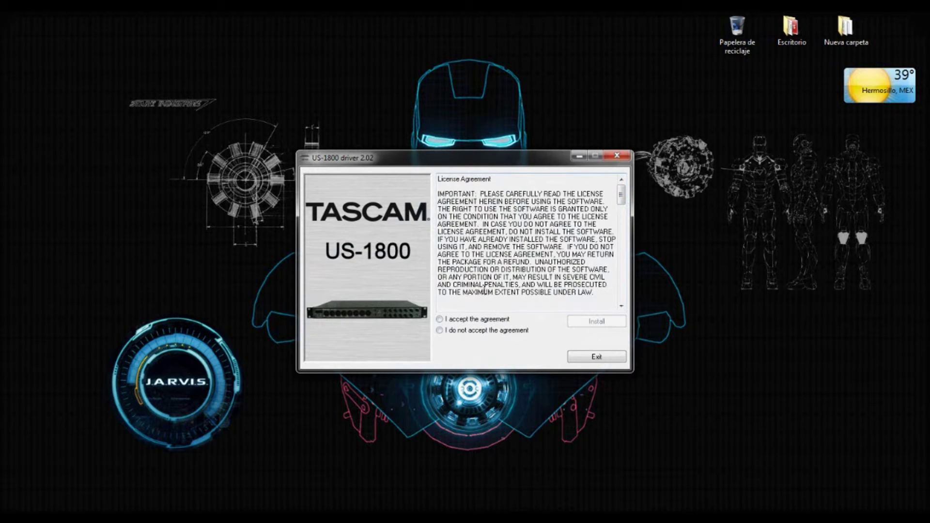
Step: Accept the license agreement and begin installing the US-1800 audio drivers
{"action": "left_click", "coordinate": [439, 319]}
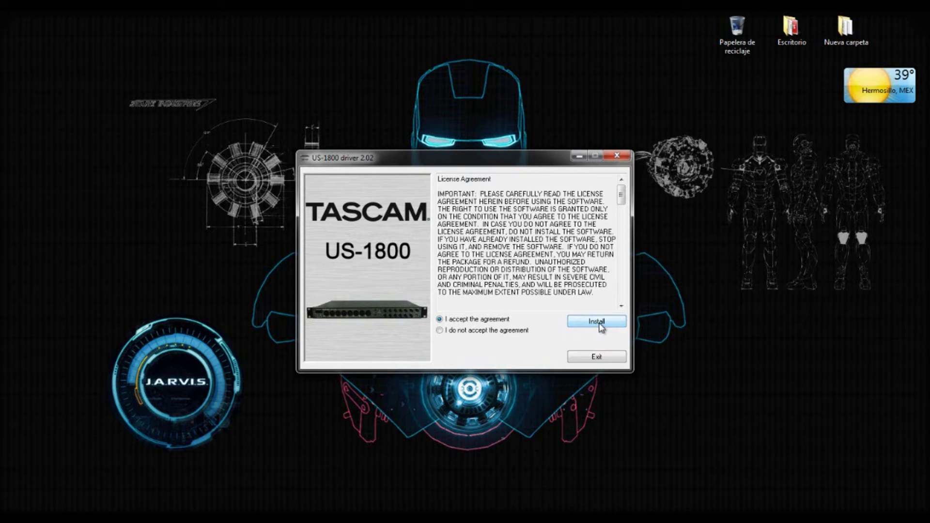
{"action": "left_click", "coordinate": [600, 326]}
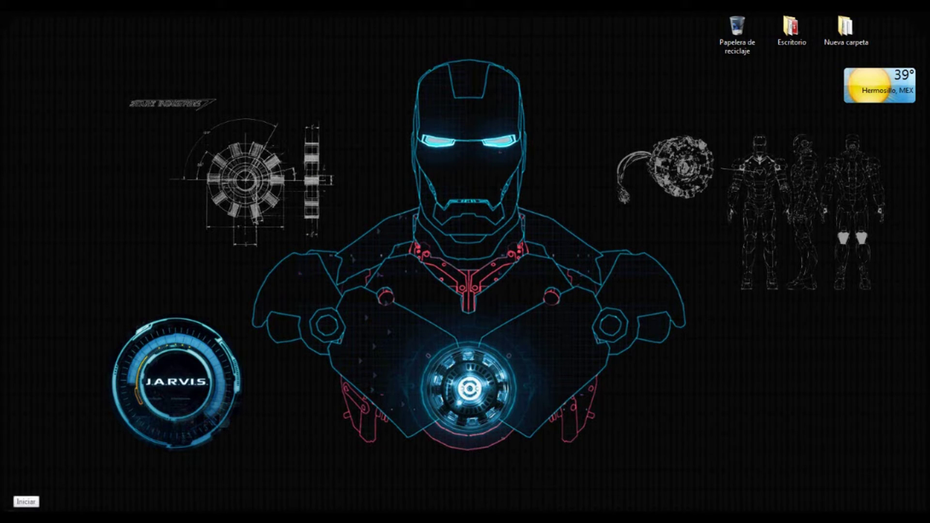
Step: With the driver installed and the installer closed, bring up the Windows Start menu
{"action": "left_click", "coordinate": [7, 514]}
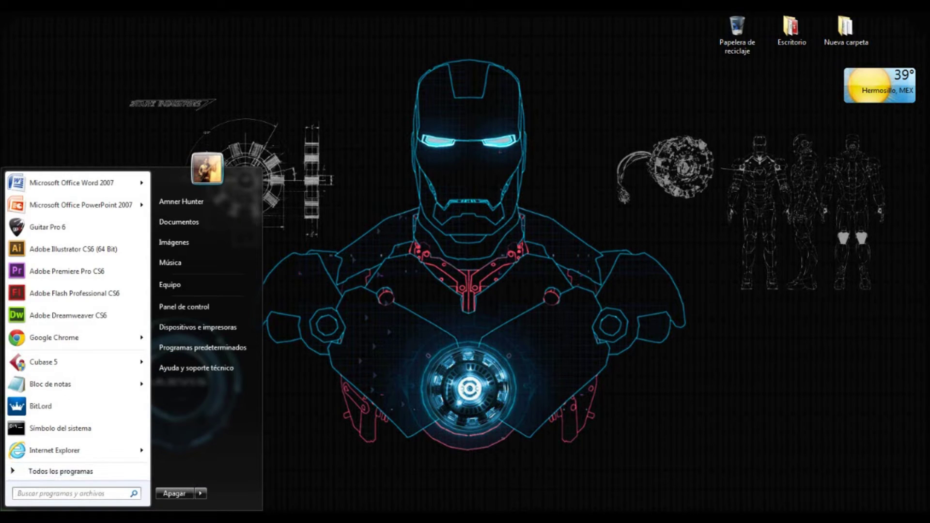
Step: Launch US-1800 Control Panel from the TASCAM folder under Todos los programas
{"action": "left_click", "coordinate": [44, 471]}
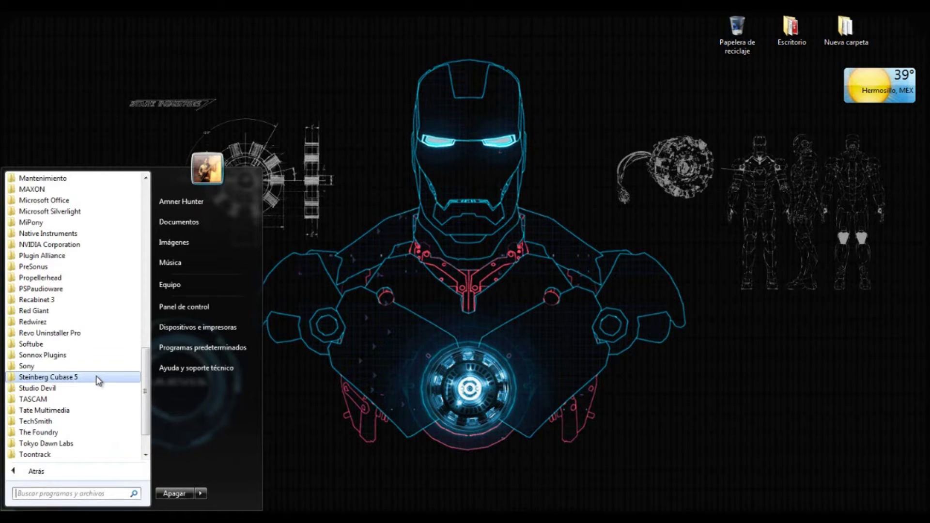
{"action": "scroll", "coordinate": [99, 381], "scroll_direction": "up", "scroll_amount": 10}
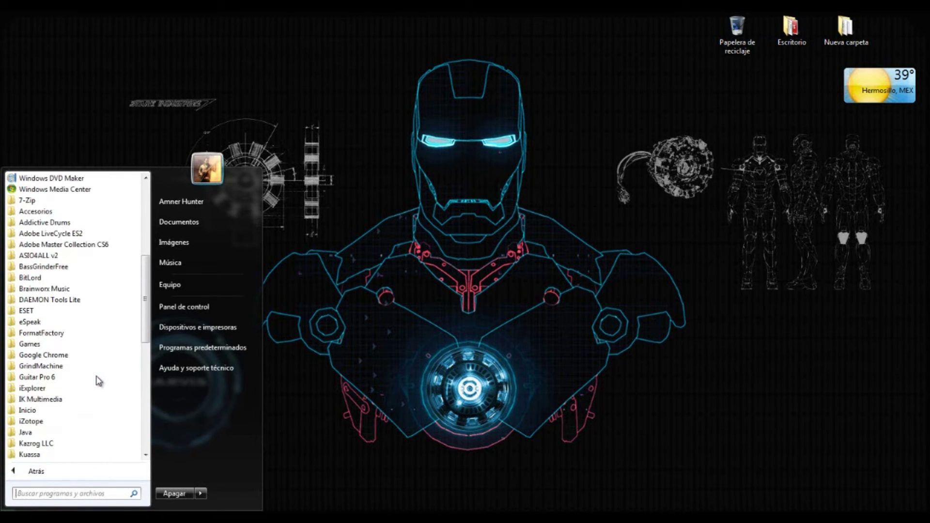
{"action": "scroll", "coordinate": [98, 380], "scroll_direction": "down", "scroll_amount": 8}
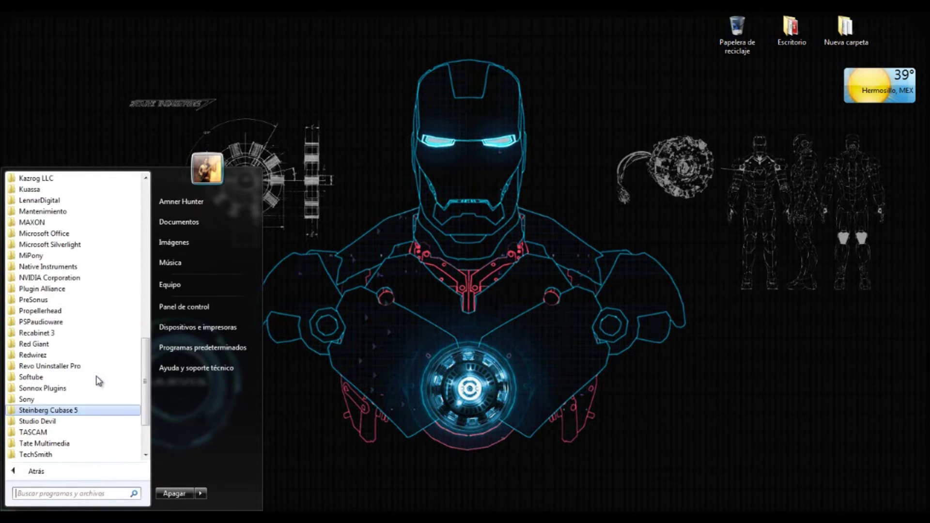
{"action": "scroll", "coordinate": [99, 381], "scroll_direction": "down", "scroll_amount": 3}
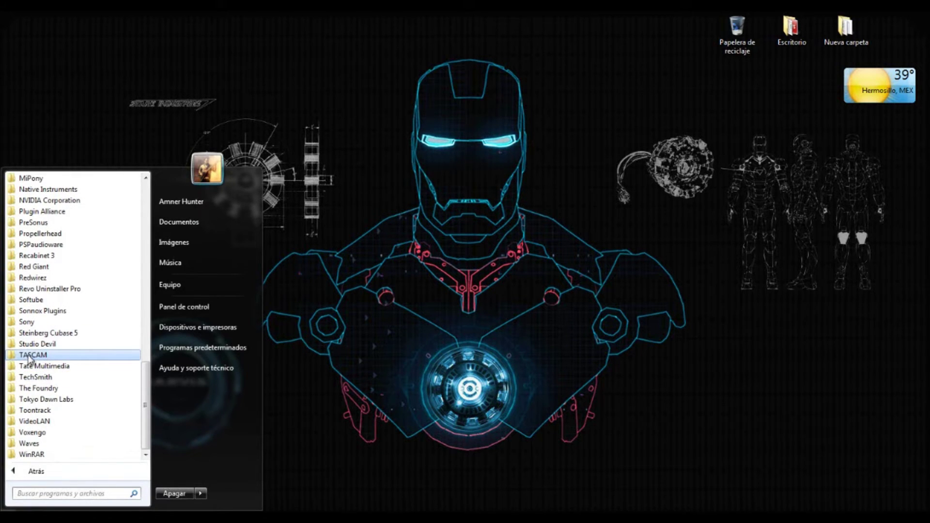
{"action": "left_click", "coordinate": [29, 356]}
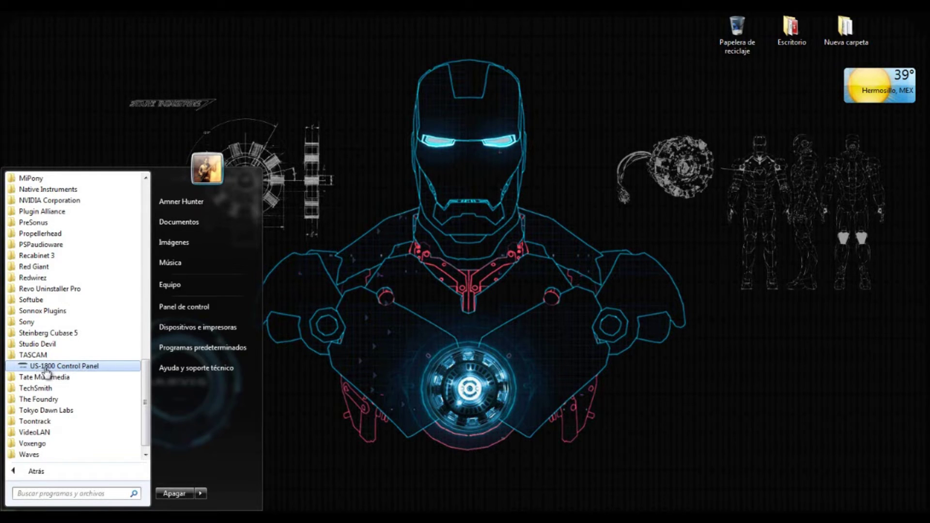
{"action": "left_click", "coordinate": [63, 367]}
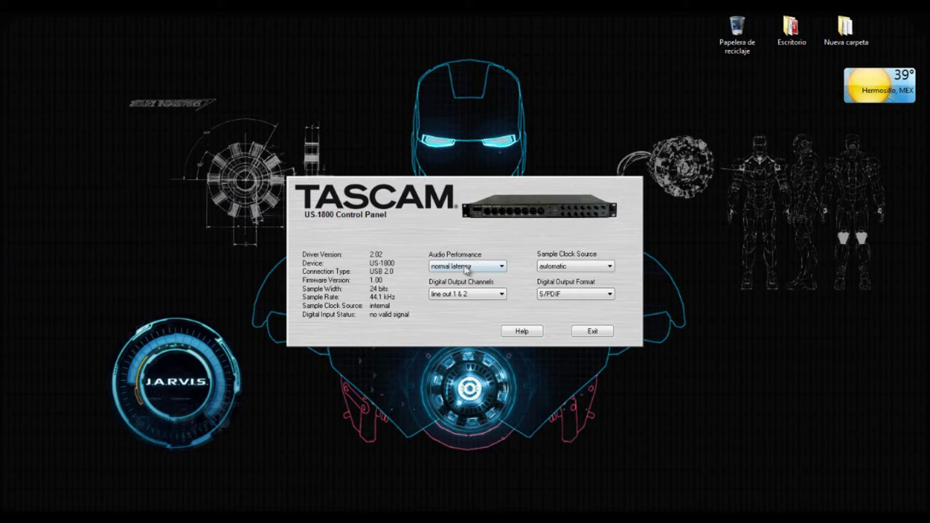
Step: Review the Audio Performance latency options, keep normal latency, and close the control panel
{"action": "left_click", "coordinate": [488, 267]}
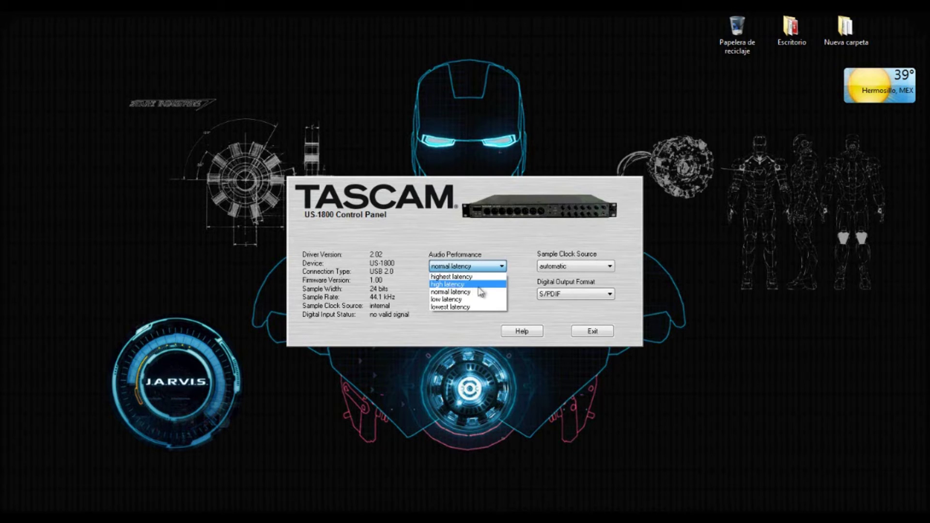
{"action": "left_click", "coordinate": [592, 333]}
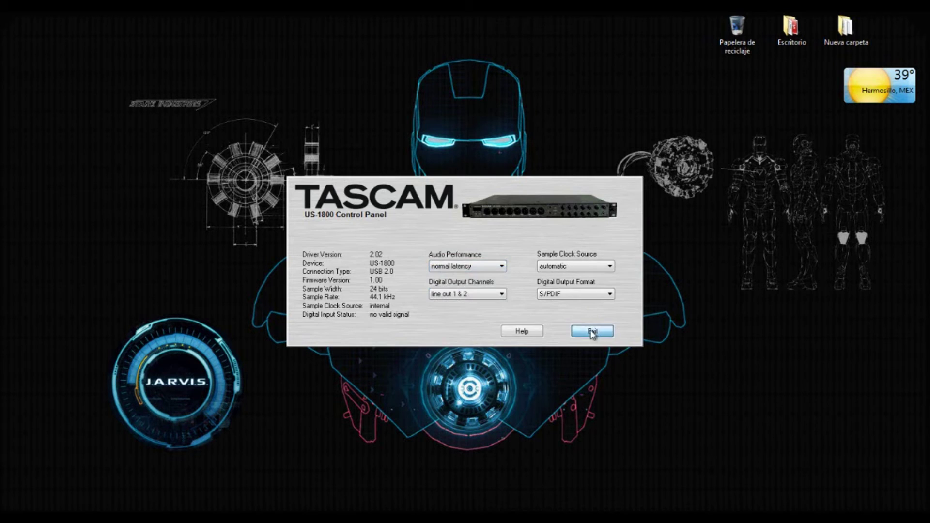
{"action": "left_click", "coordinate": [592, 331]}
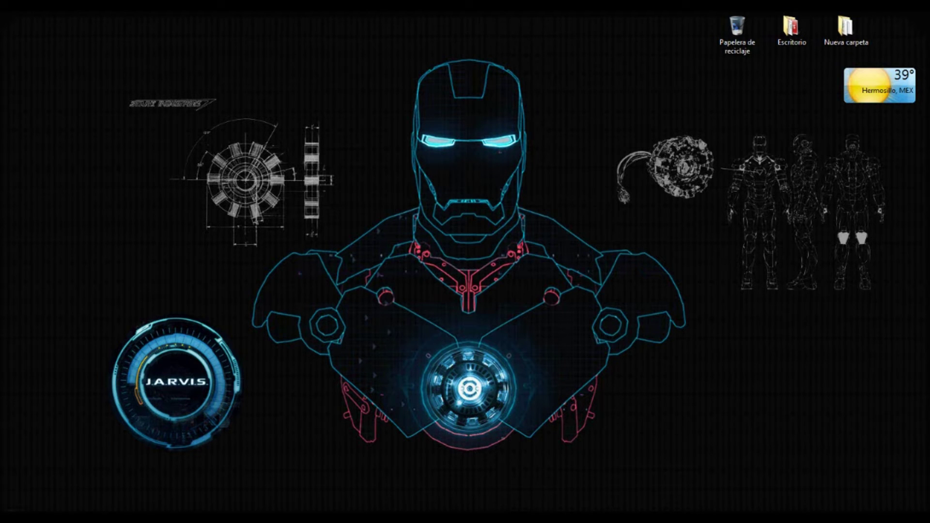
Step: Launch Cubase 5, cancel both Waves folder prompts, and create the empty project Sin Titulo1
{"action": "key", "text": "super"}
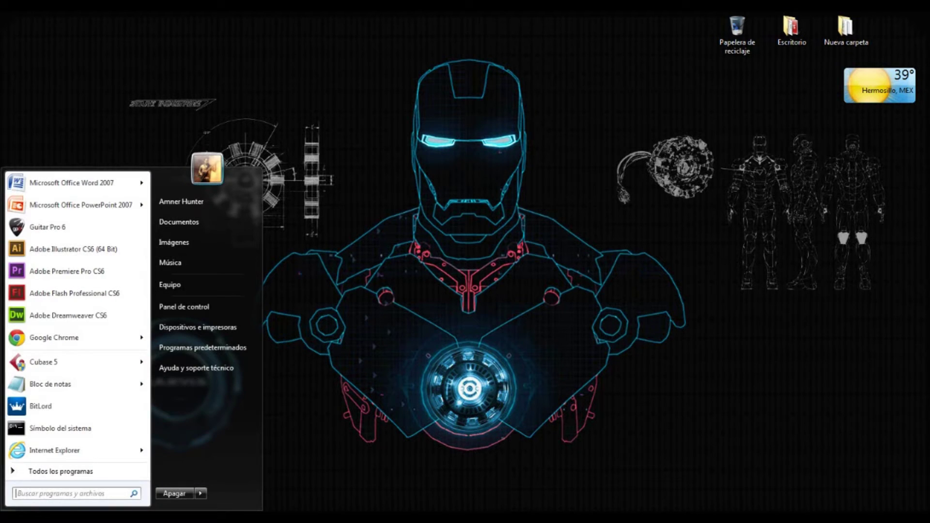
{"action": "left_click", "coordinate": [72, 368]}
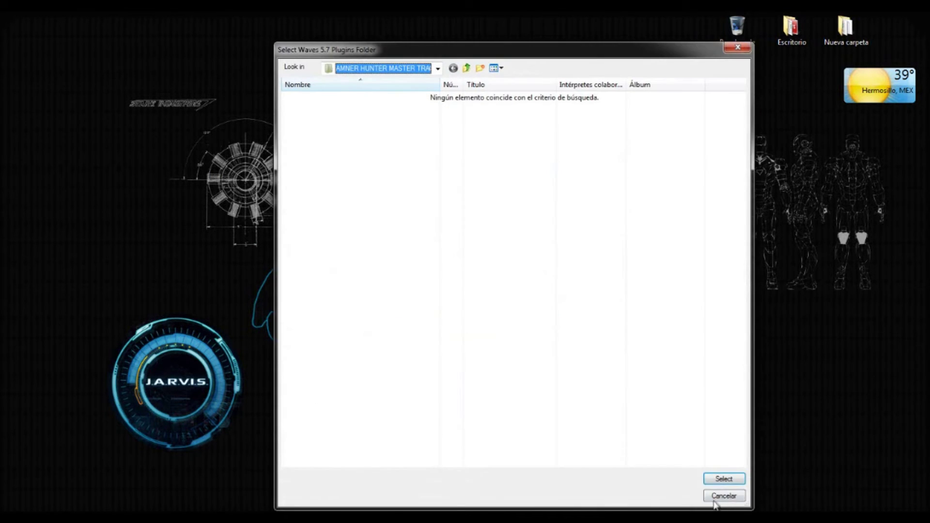
{"action": "left_click", "coordinate": [715, 498]}
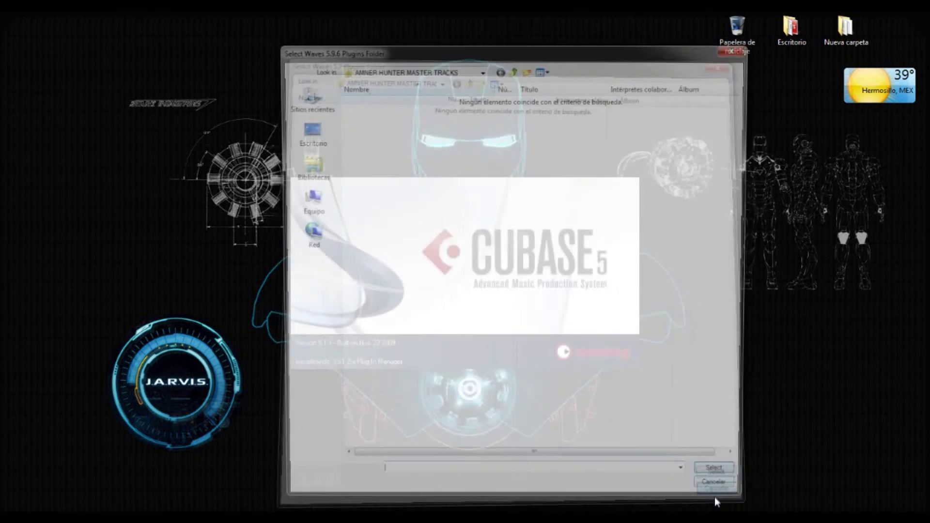
{"action": "left_click", "coordinate": [721, 498]}
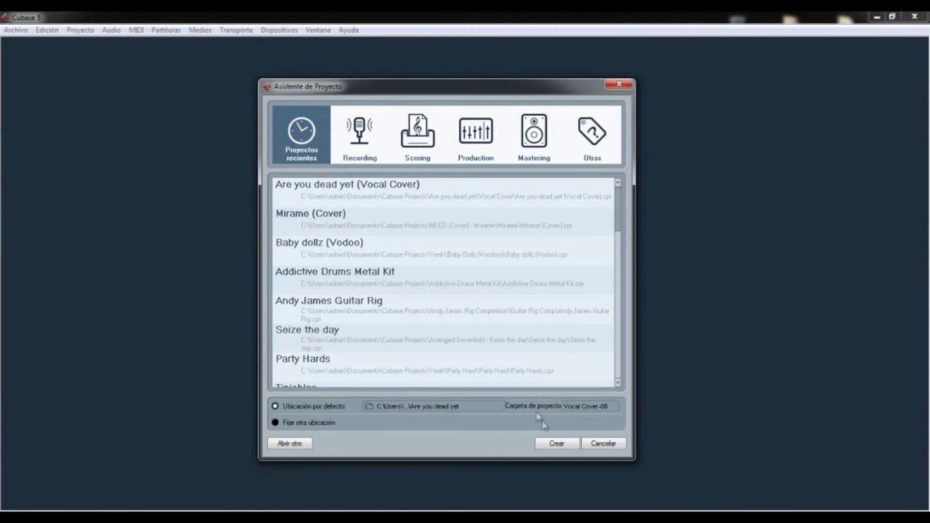
{"action": "left_click", "coordinate": [557, 445]}
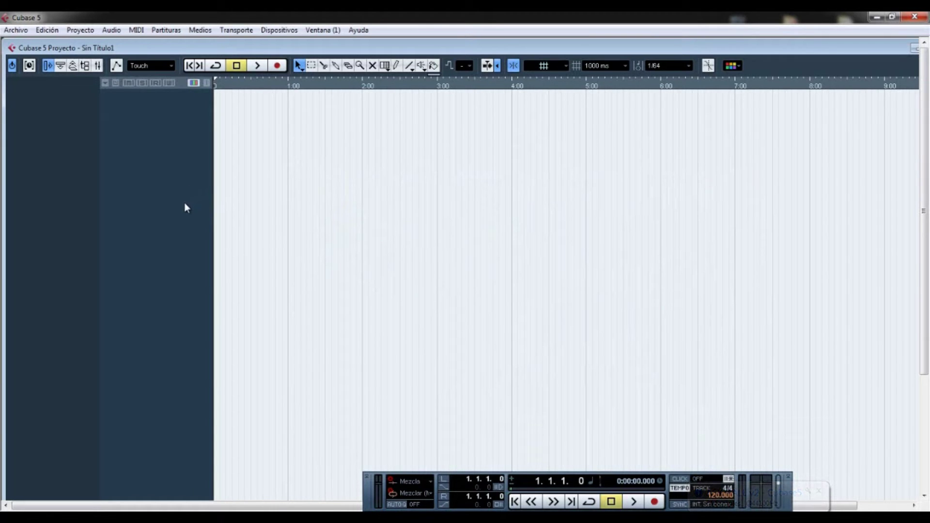
Step: Open Dispositivos > Configuración de Dispositivos on the Sistema de Audio VST page
{"action": "left_click", "coordinate": [282, 30]}
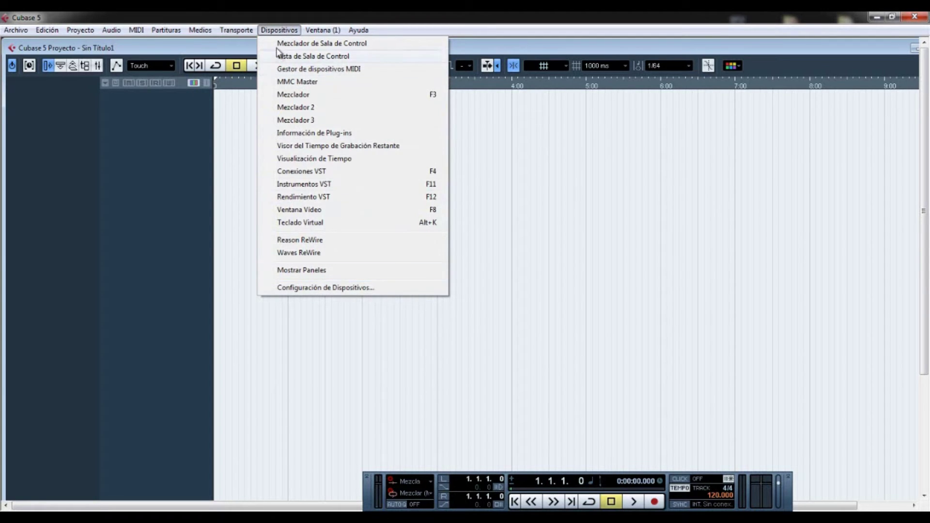
{"action": "left_click", "coordinate": [322, 289]}
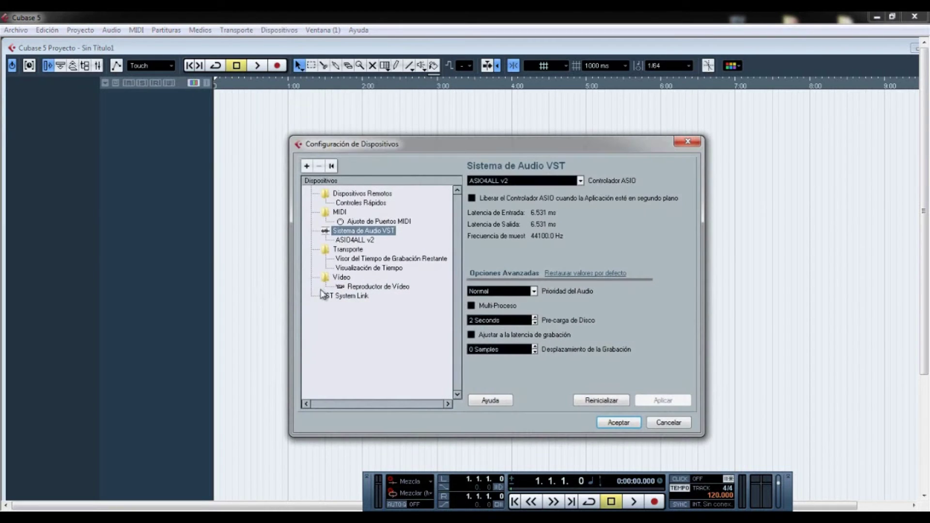
Step: Choose US-1800 as the Controlador ASIO and confirm the switch with Cambiar
{"action": "left_click", "coordinate": [513, 183]}
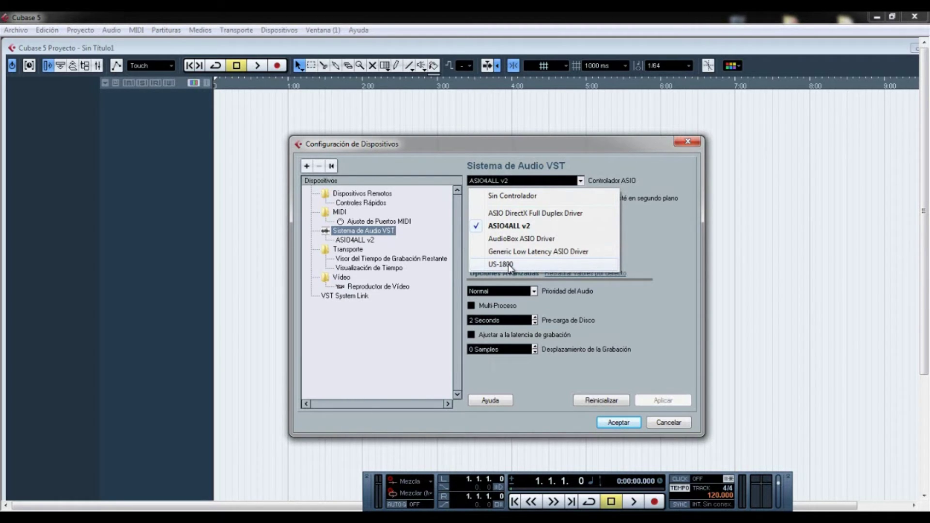
{"action": "left_click", "coordinate": [509, 264]}
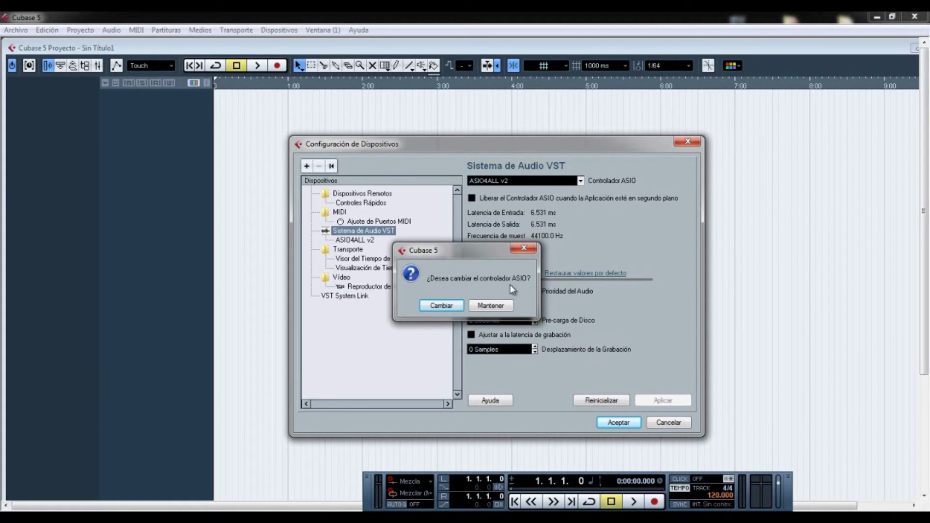
{"action": "left_click", "coordinate": [448, 305]}
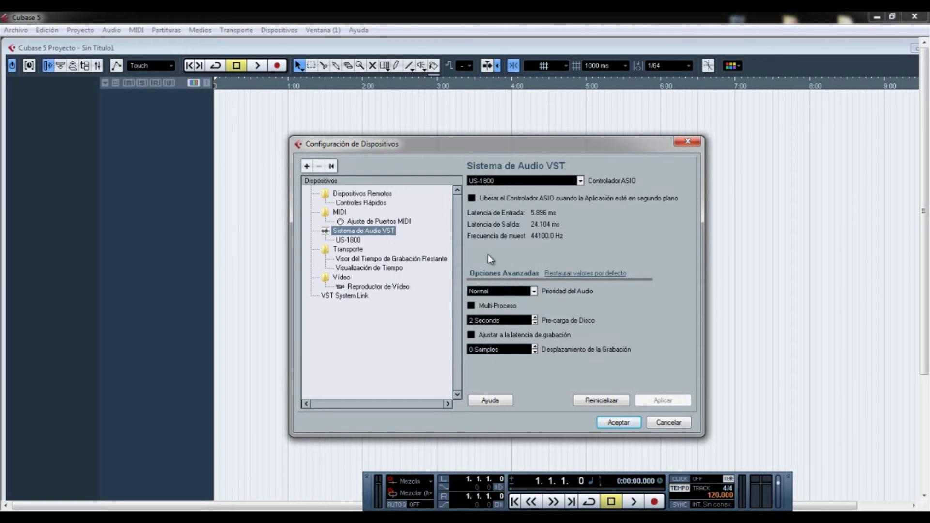
Step: Check the US-1800 ports and its Panel de Control, then apply the settings with Aceptar
{"action": "left_click", "coordinate": [356, 240]}
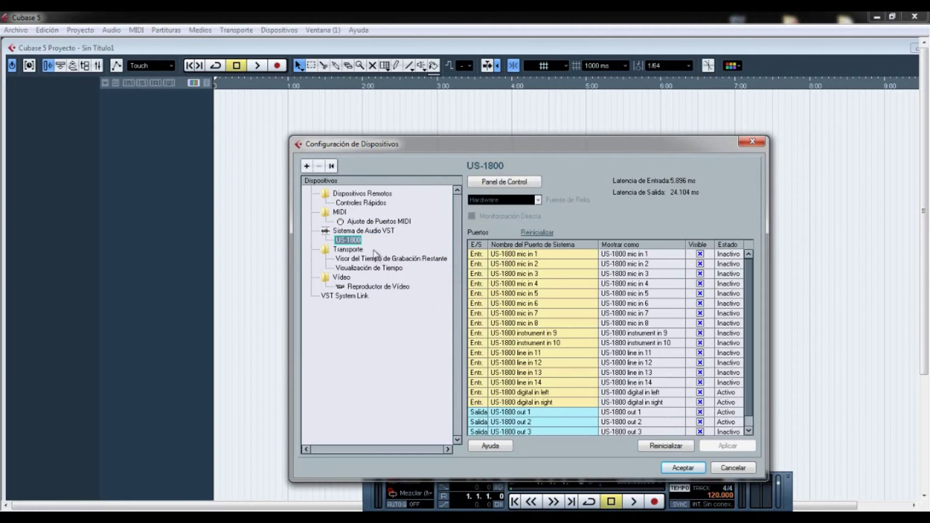
{"action": "left_click", "coordinate": [491, 183]}
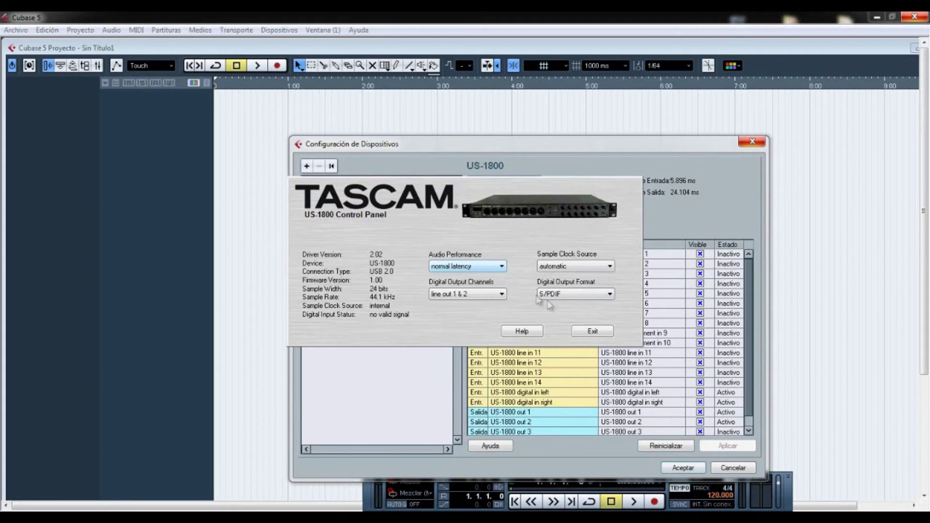
{"action": "left_click", "coordinate": [585, 331]}
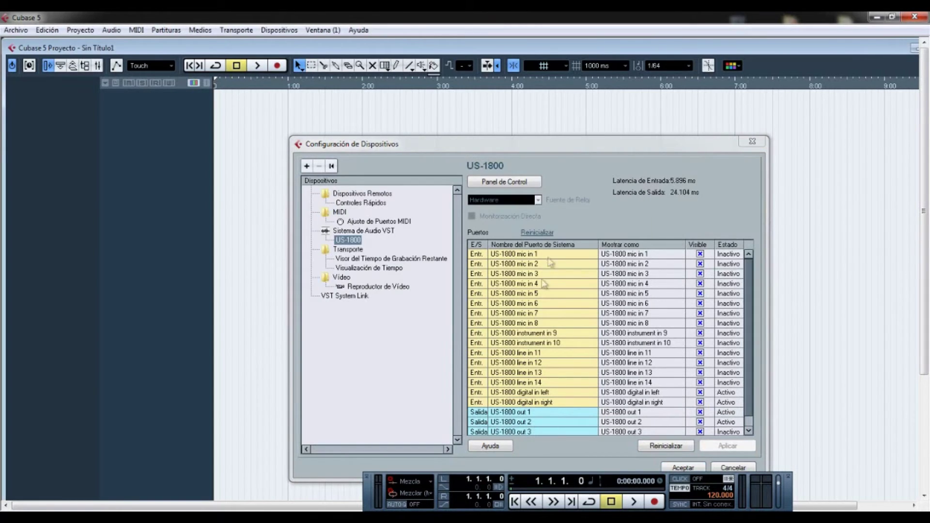
{"action": "scroll", "coordinate": [750, 310], "scroll_direction": "down", "scroll_amount": 1}
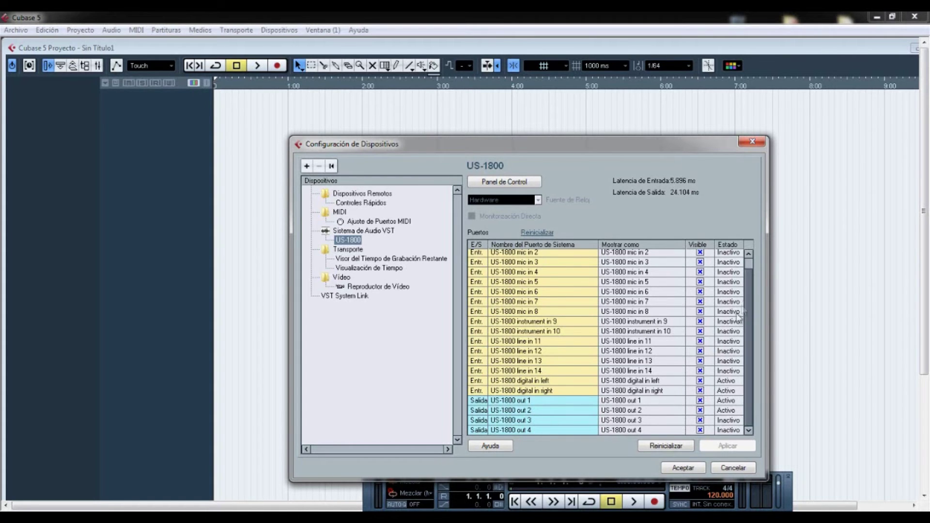
{"action": "left_click", "coordinate": [682, 468]}
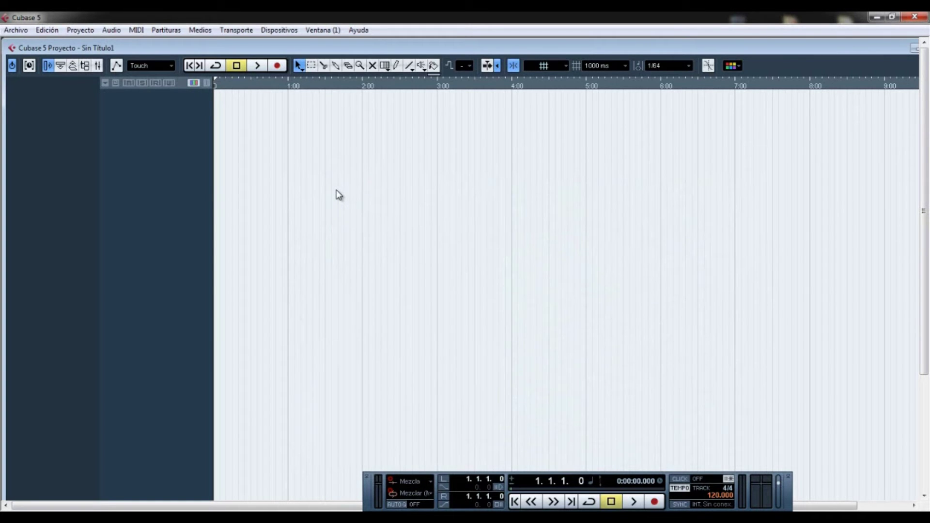
Step: Bring up VST Connections with F4, fit the window on screen, and show the Entradas tab
{"action": "key", "text": "F4"}
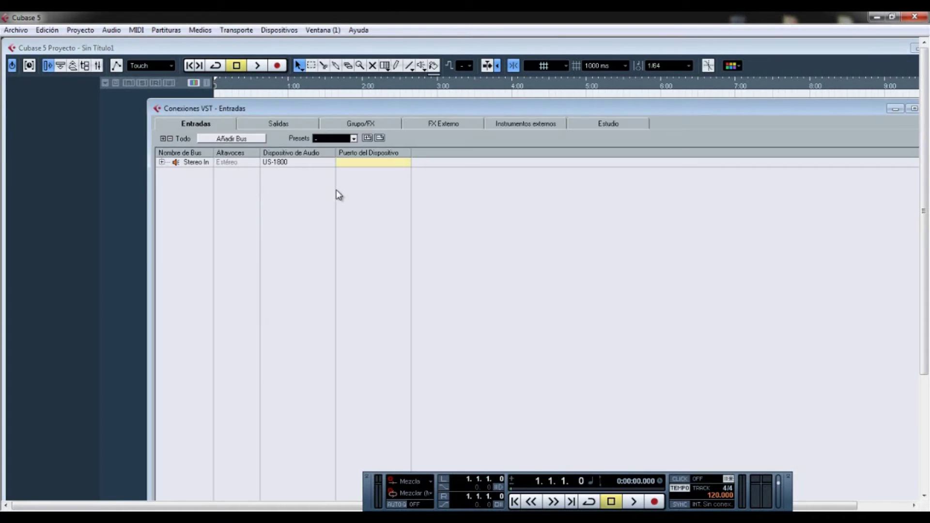
{"action": "left_click_drag", "start_coordinate": [301, 108], "coordinate": [225, 53]}
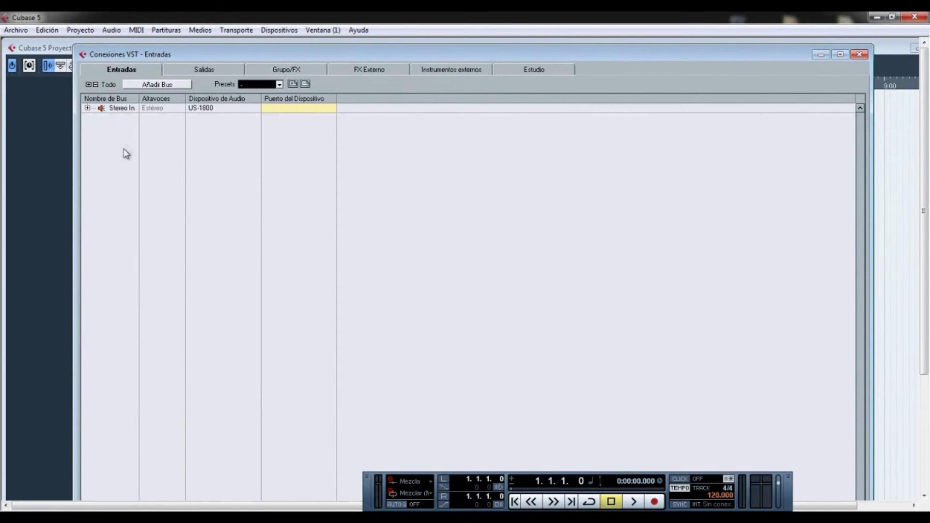
{"action": "left_click", "coordinate": [188, 68]}
{"action": "left_click", "coordinate": [127, 71]}
Step: Add 16 mono input buses, Mono In through Mono In 16, via Añadir Bus
{"action": "left_click", "coordinate": [158, 86]}
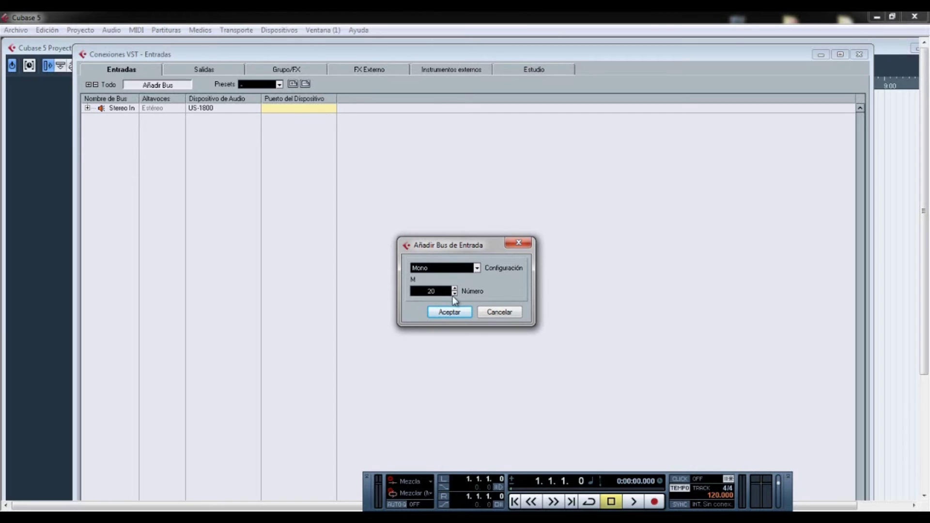
{"action": "left_click", "coordinate": [454, 289]}
{"action": "left_click", "coordinate": [477, 269]}
{"action": "left_click", "coordinate": [460, 297]}
{"action": "left_click", "coordinate": [478, 269]}
{"action": "left_click", "coordinate": [459, 280]}
{"action": "left_click", "coordinate": [450, 312]}
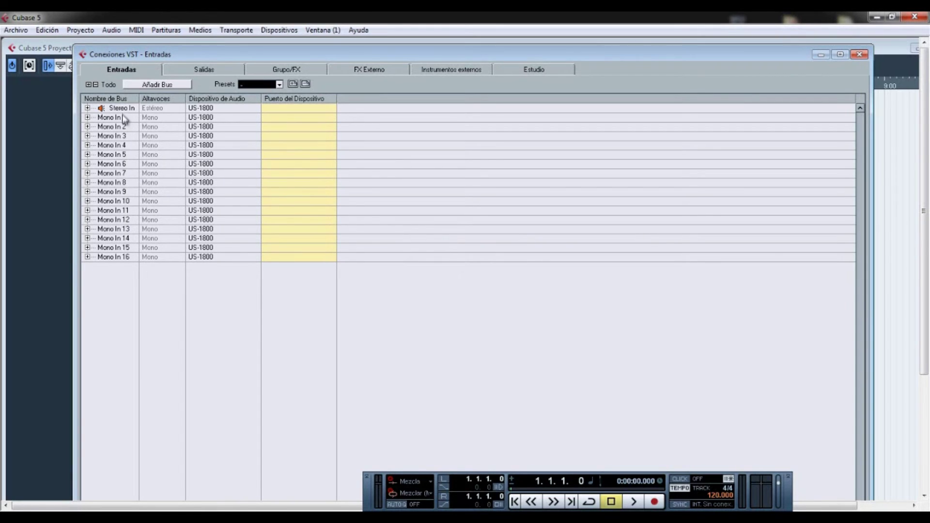
Step: Close VST Connections and add one mono audio track, Audio 01, from the track list
{"action": "left_click", "coordinate": [858, 55]}
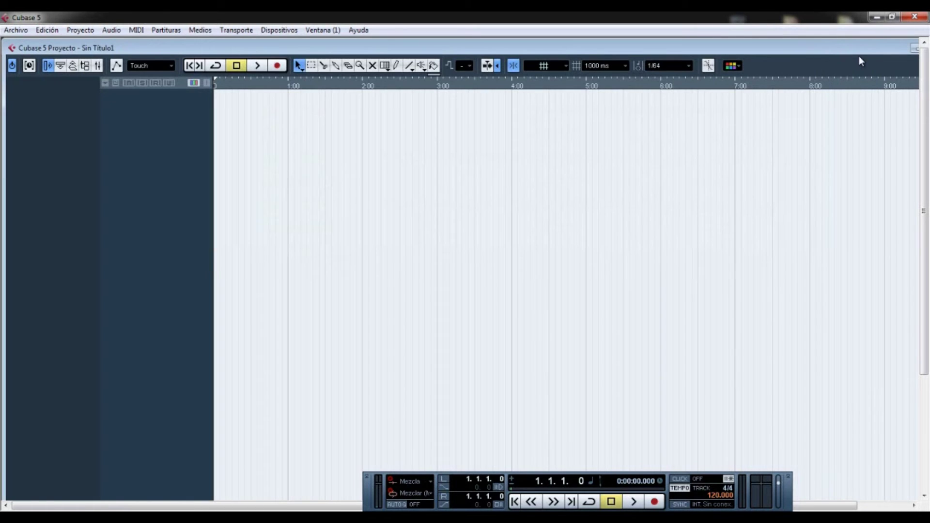
{"action": "right_click", "coordinate": [159, 144]}
{"action": "left_click", "coordinate": [175, 147]}
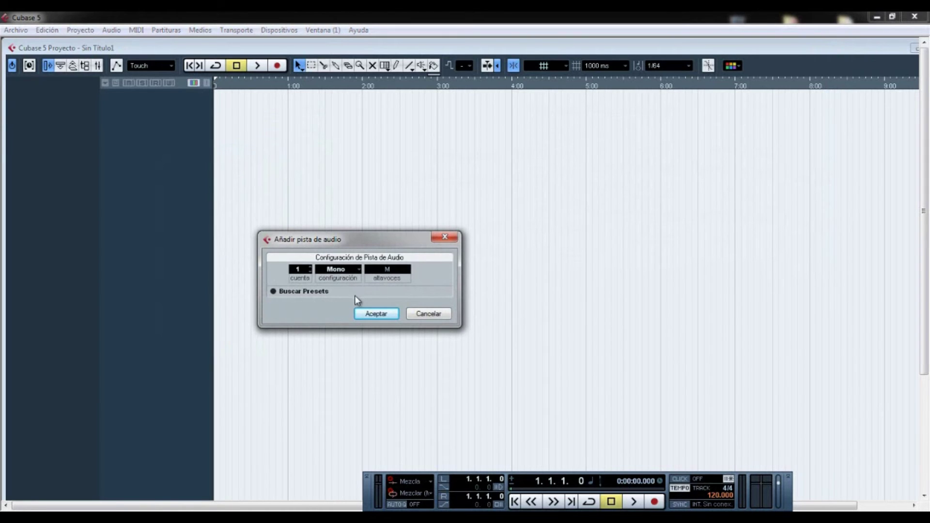
{"action": "left_click", "coordinate": [376, 314]}
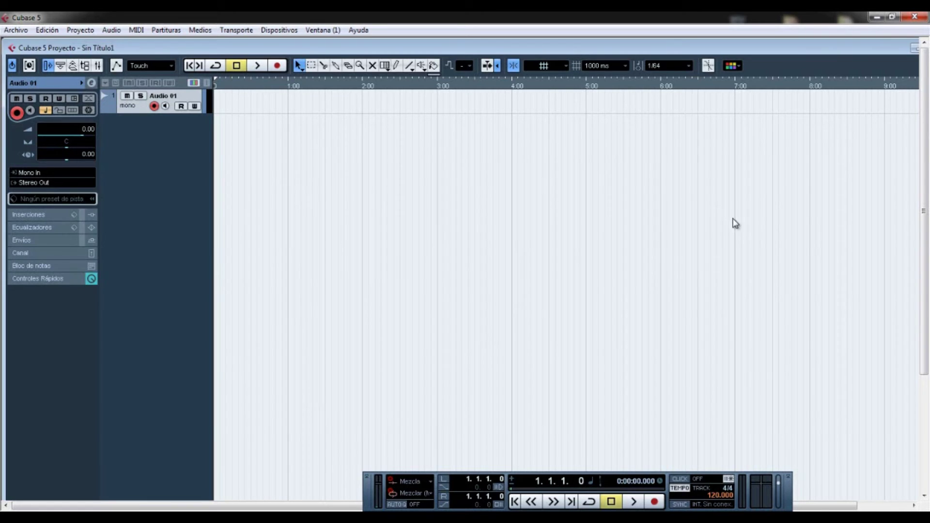
Step: Briefly show the mixer, then open the input bus selector for Audio 01
{"action": "key", "text": "F3"}
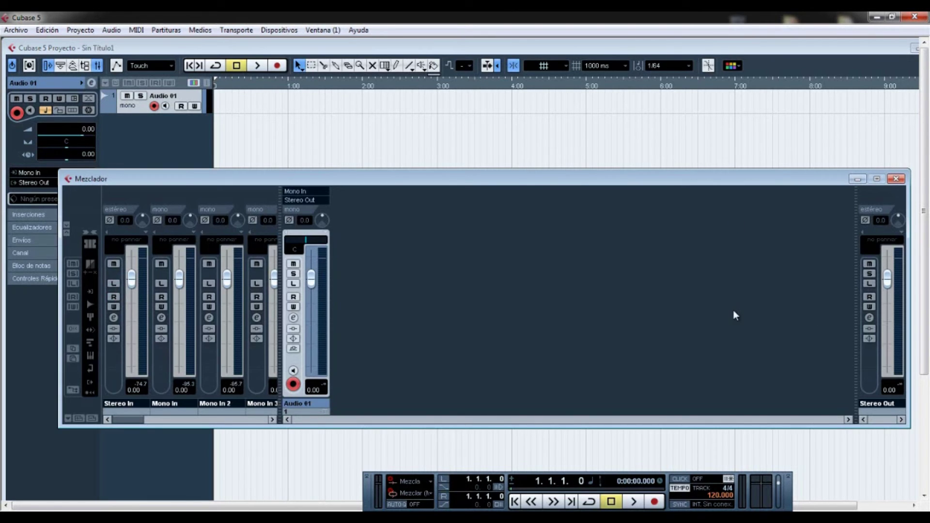
{"action": "key", "text": "F3"}
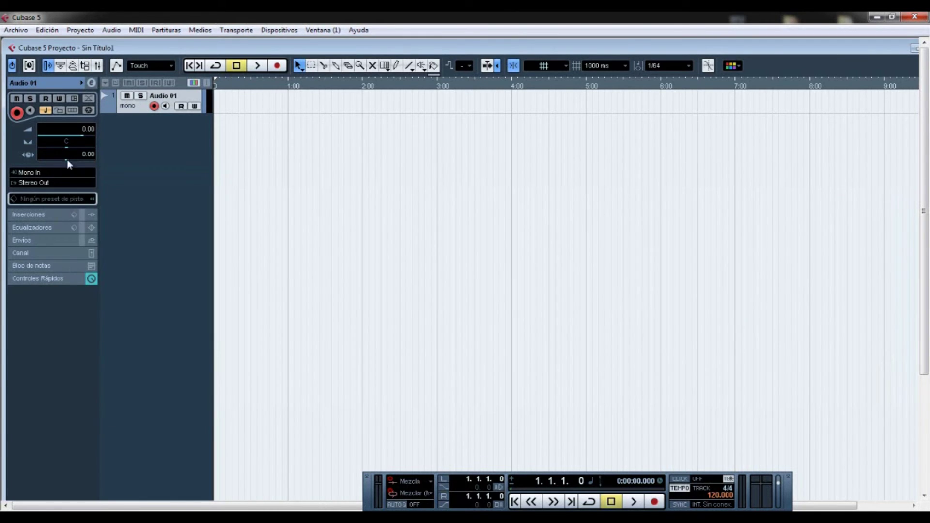
{"action": "left_click", "coordinate": [34, 174]}
Step: Turn on input monitoring for Audio 01
{"action": "left_click", "coordinate": [166, 106]}
Step: Record a short take on Audio 01, stop it, and return the transport to zero
{"action": "left_click", "coordinate": [280, 65]}
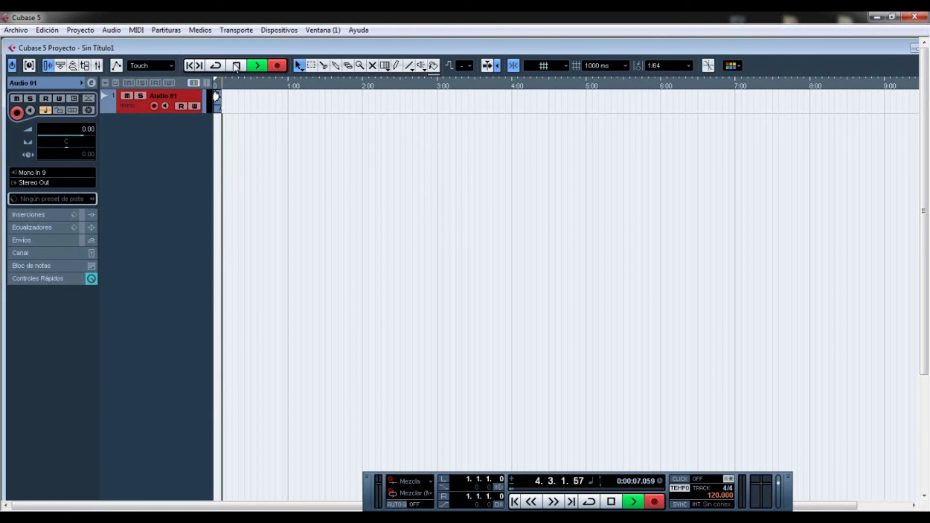
{"action": "key", "text": "space"}
{"action": "left_click", "coordinate": [189, 66]}
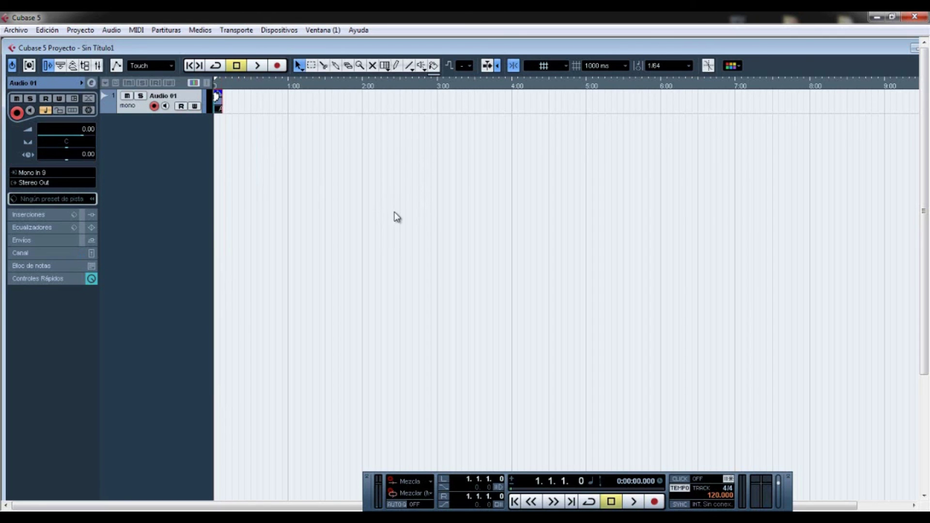